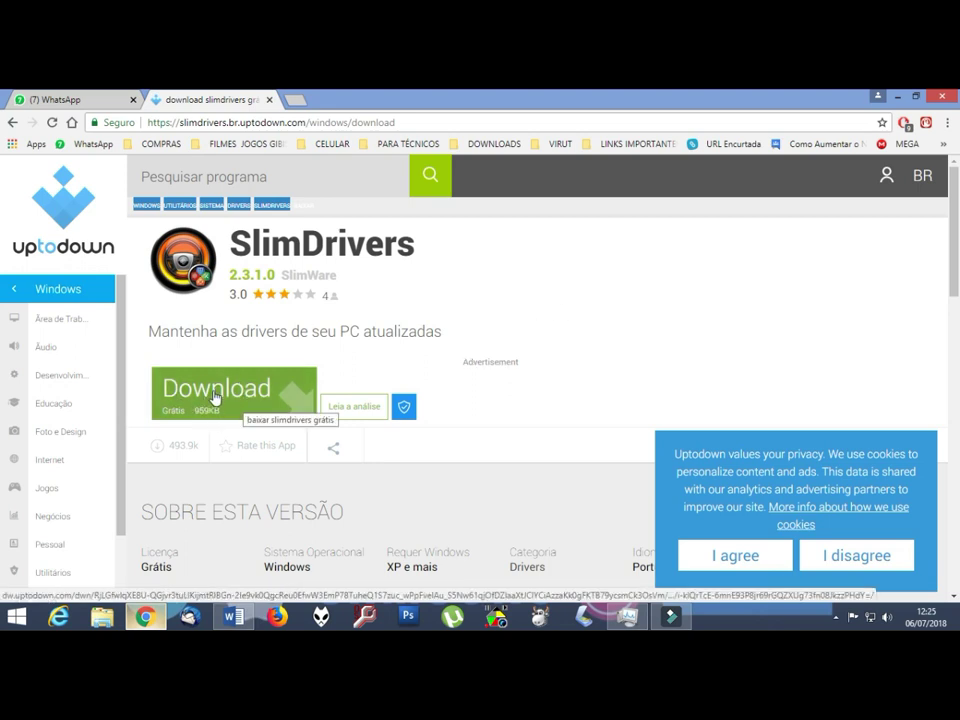
# Step: Download the SlimDrivers 2.3.1.0 installer to the desktop (Área de Trabalho) as slimdrivers-2-3-1-0, then minimize the browser
pyautogui.click(241, 408)
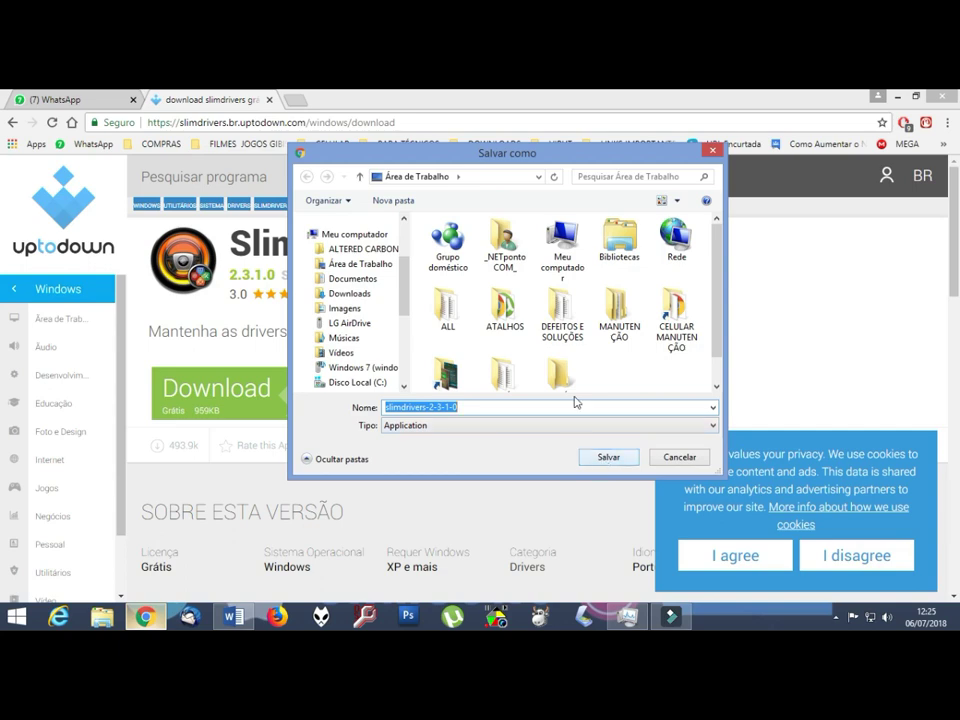
pyautogui.click(608, 457)
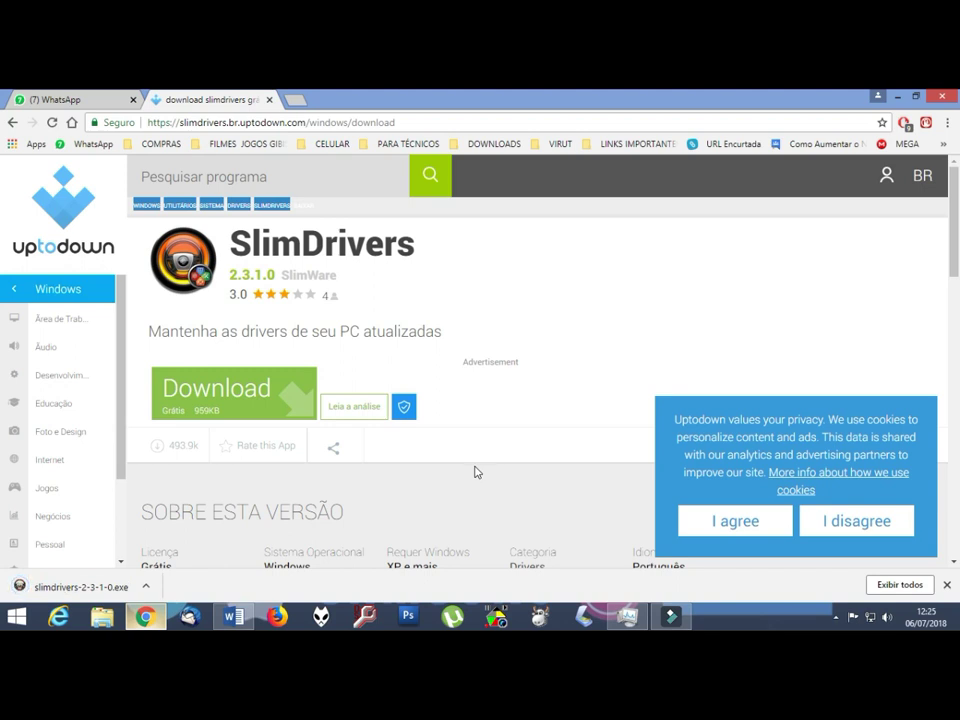
pyautogui.click(897, 96)
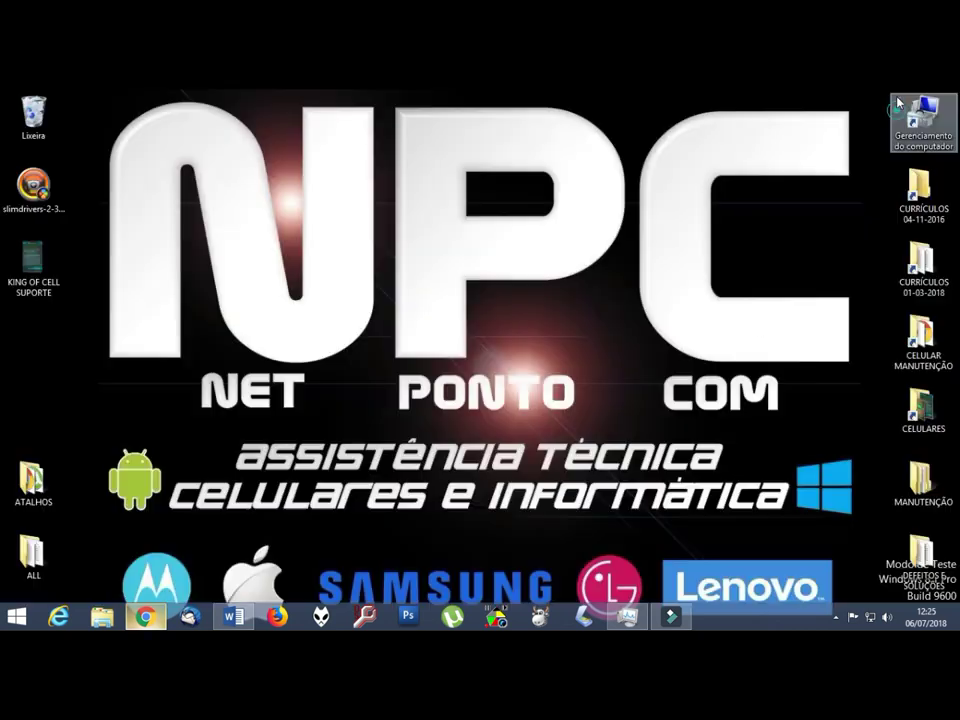
# Step: Install SlimDrivers from the downloaded file, declining the SlimCleaner Plus offer and launching the program at the end
pyautogui.click(34, 186)
pyautogui.doubleClick(34, 187)
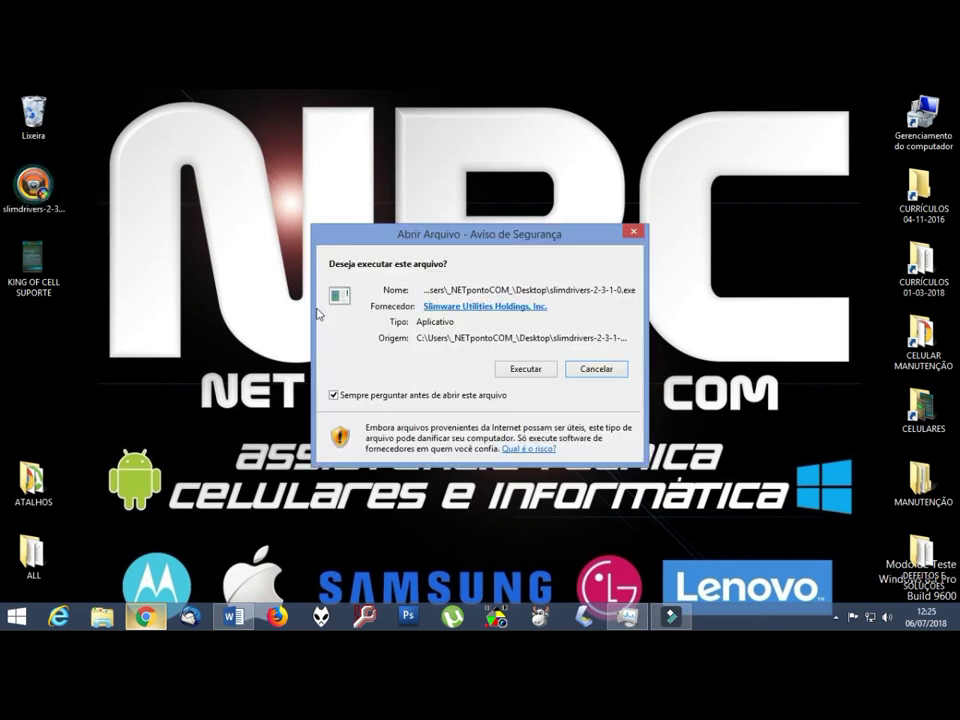
pyautogui.click(523, 369)
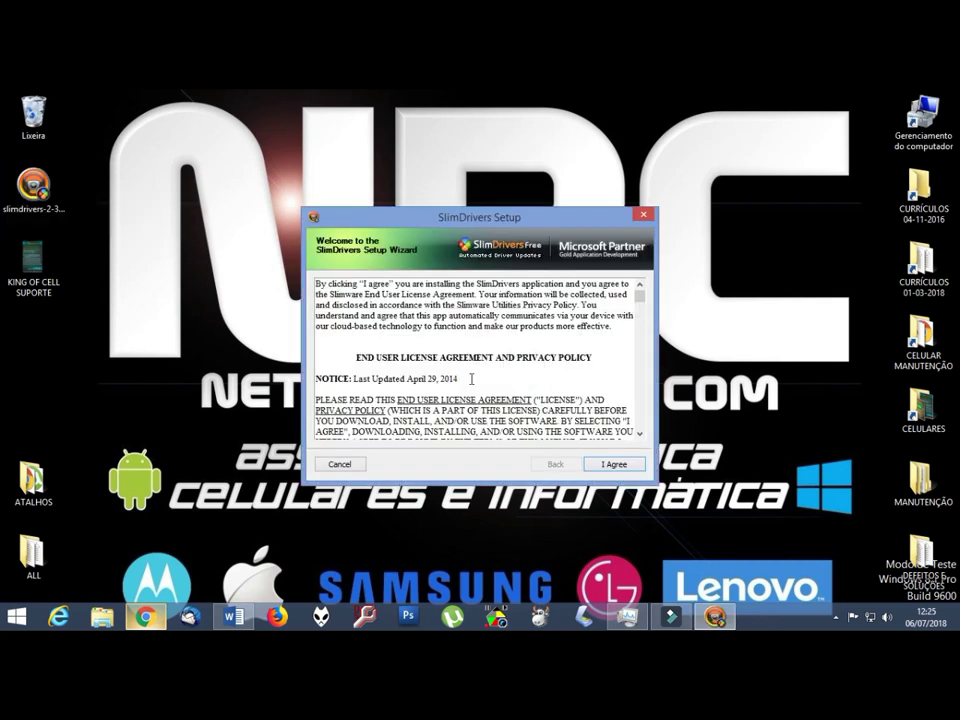
pyautogui.click(613, 466)
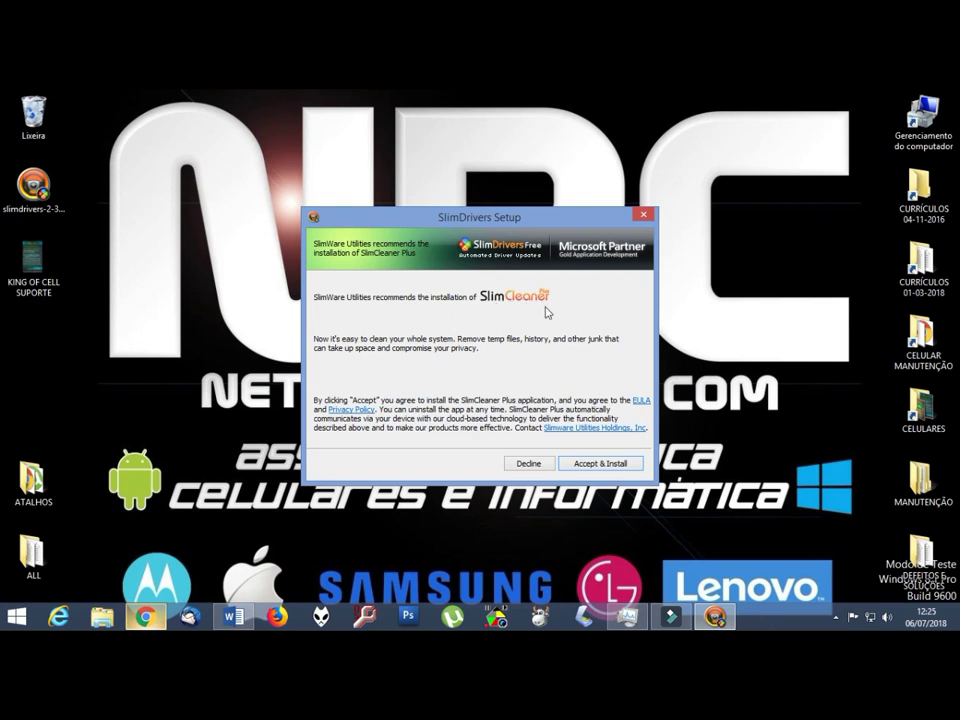
pyautogui.click(529, 465)
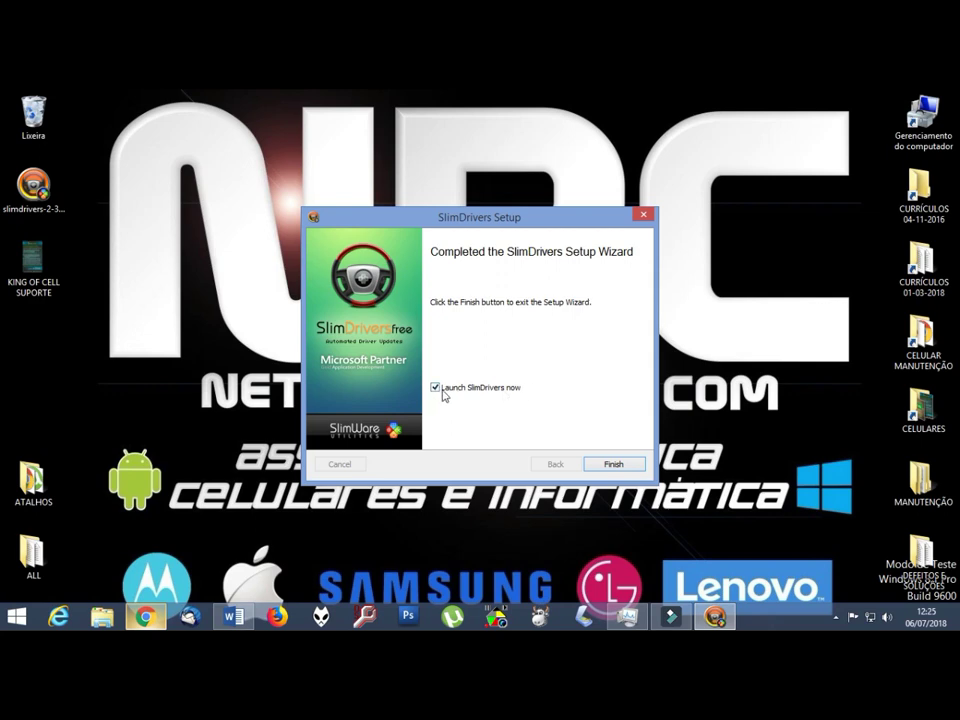
pyautogui.click(614, 465)
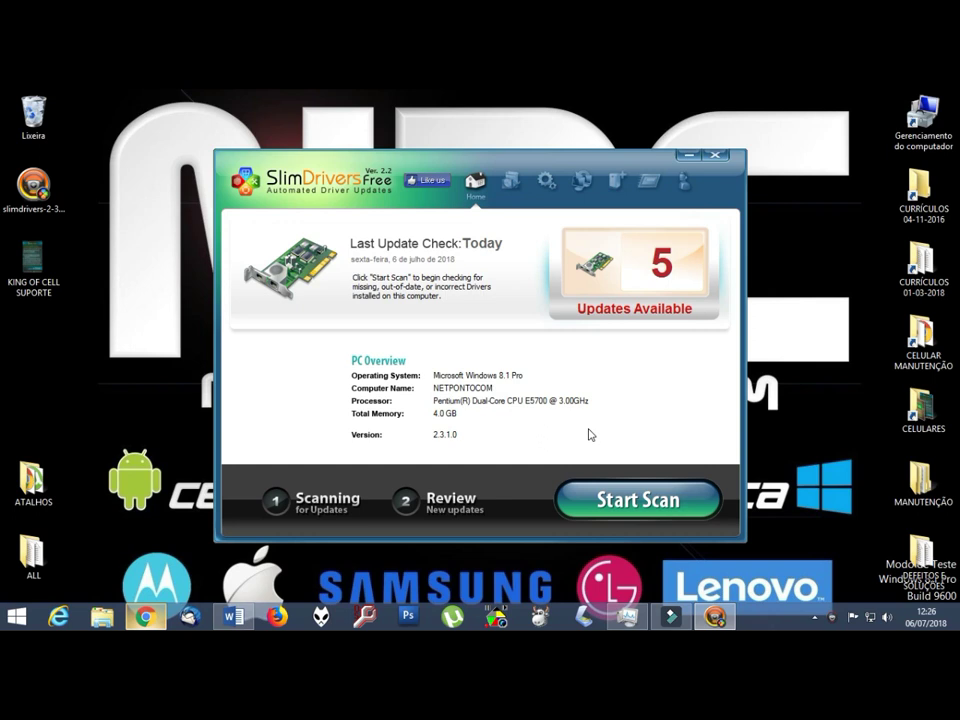
# Step: Scan for driver updates and download the last listed NVIDIA High Definition Audio update without creating a restore point
pyautogui.click(634, 502)
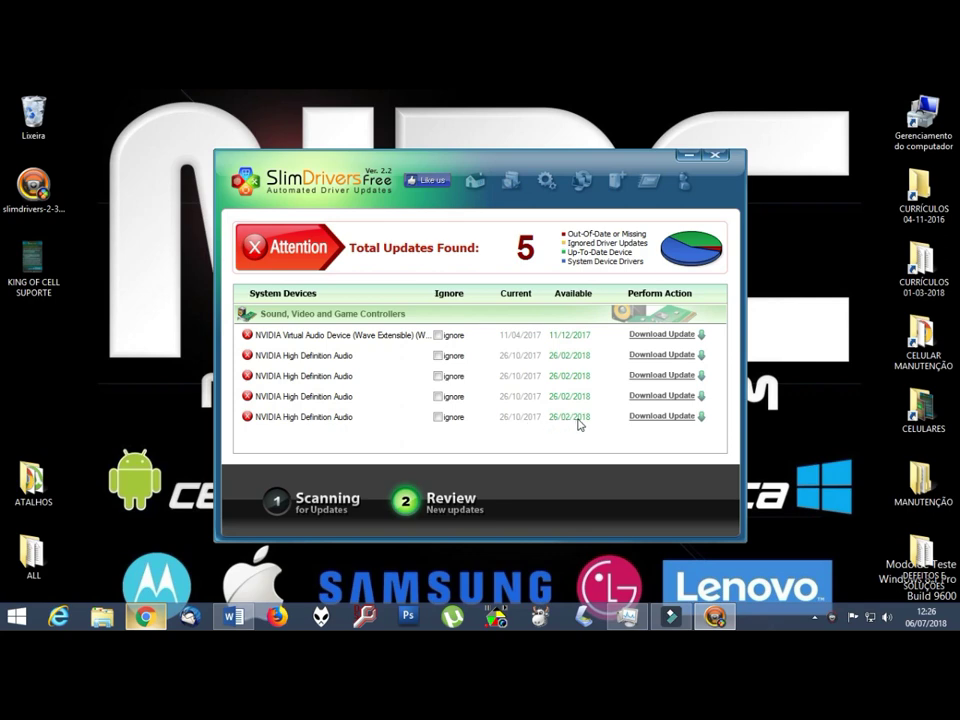
pyautogui.click(661, 418)
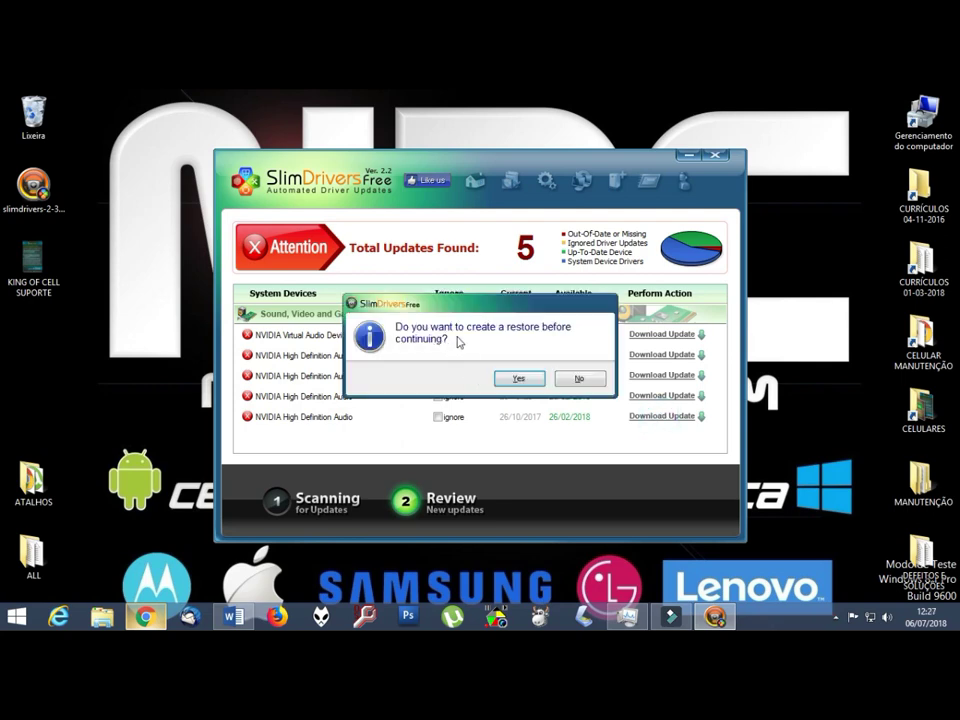
pyautogui.click(580, 380)
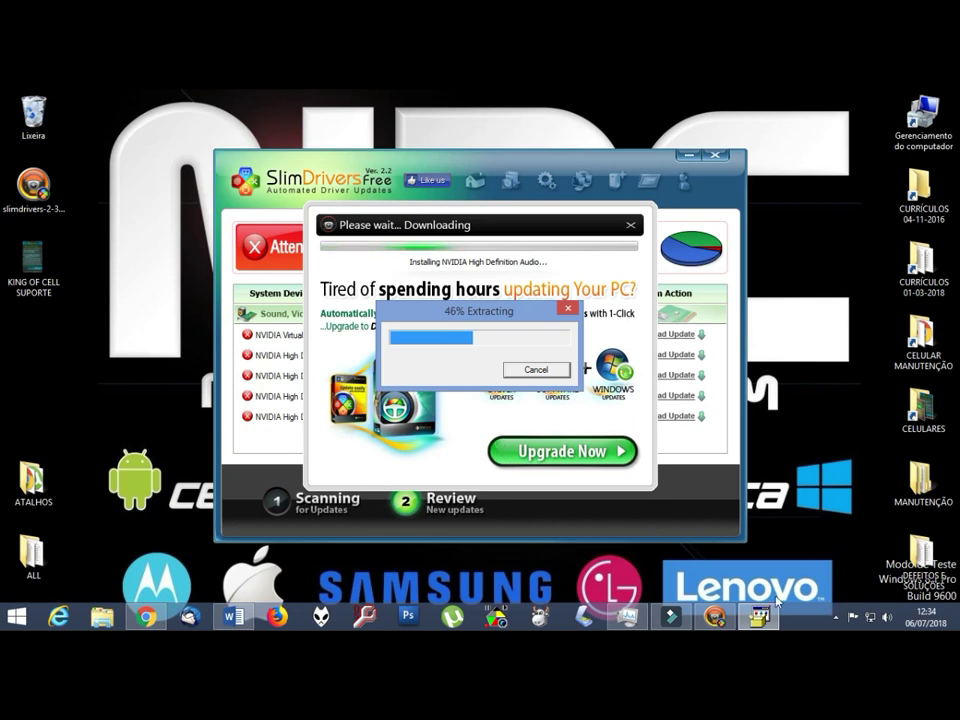
# Step: Open the Task Manager (Gerenciador de Tarefas) and end the SlimDrivers (32 bits) task
pyautogui.moveTo(618, 623)
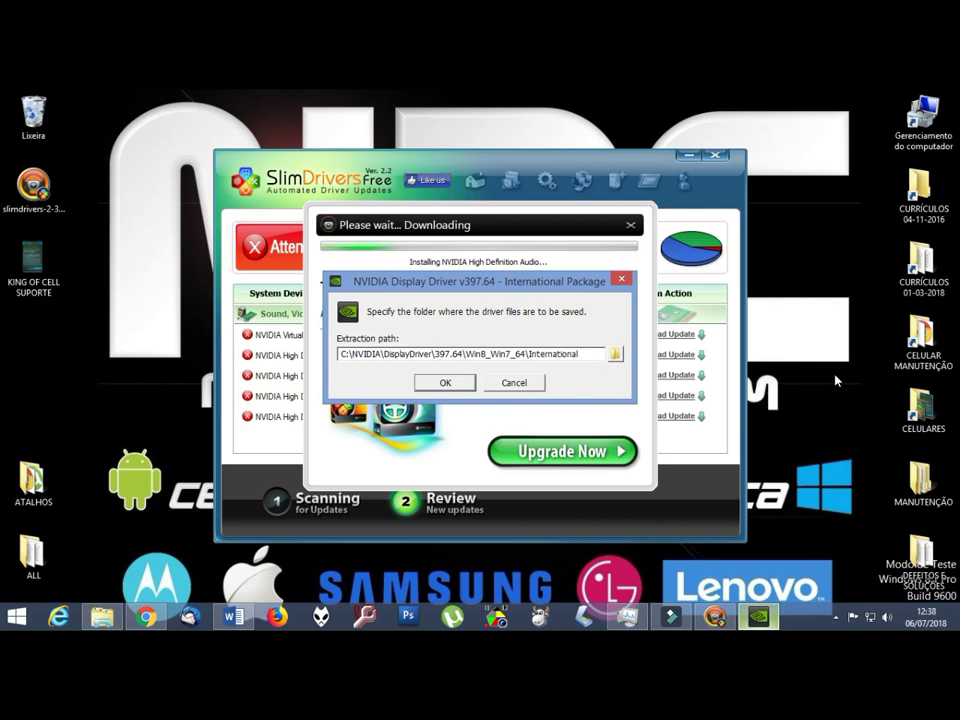
pyautogui.click(628, 620)
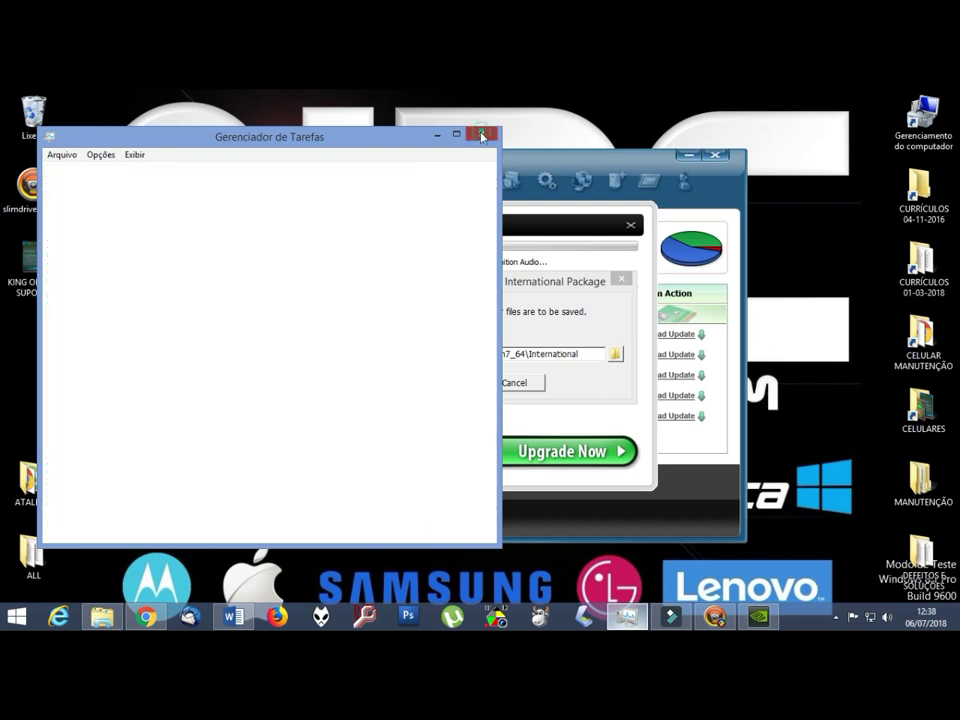
pyautogui.click(481, 136)
pyautogui.rightClick(788, 620)
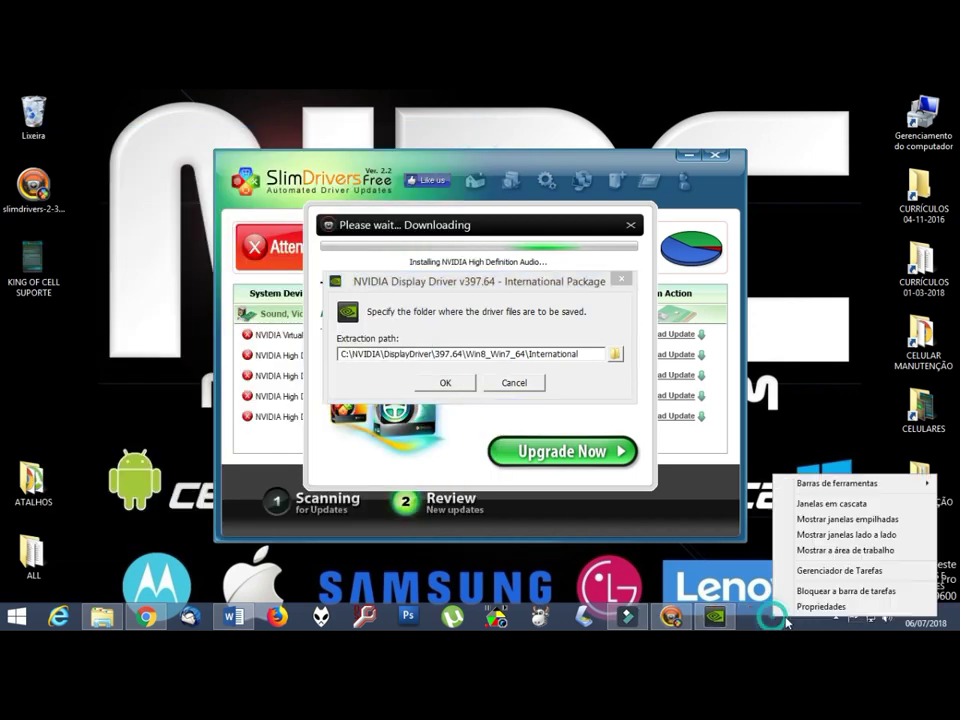
pyautogui.rightClick(793, 625)
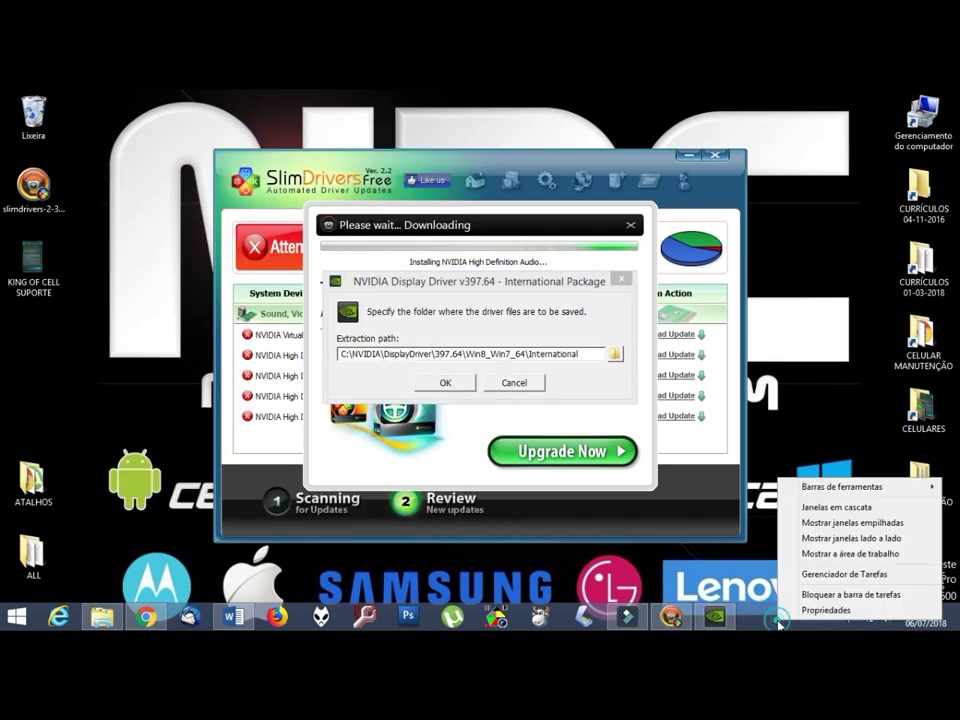
pyautogui.click(819, 576)
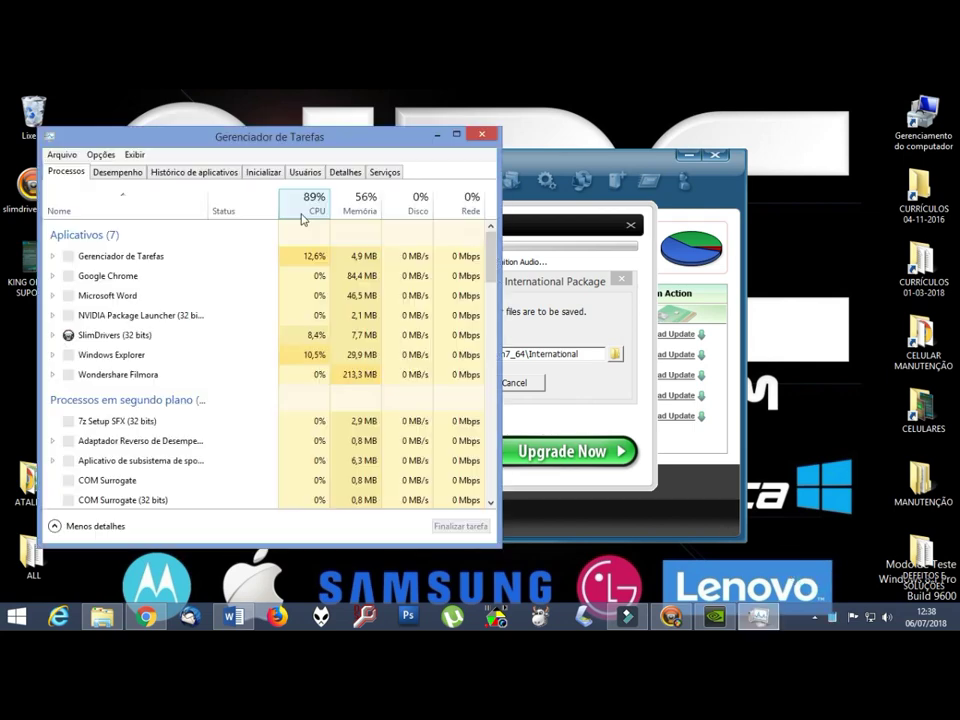
pyautogui.click(122, 340)
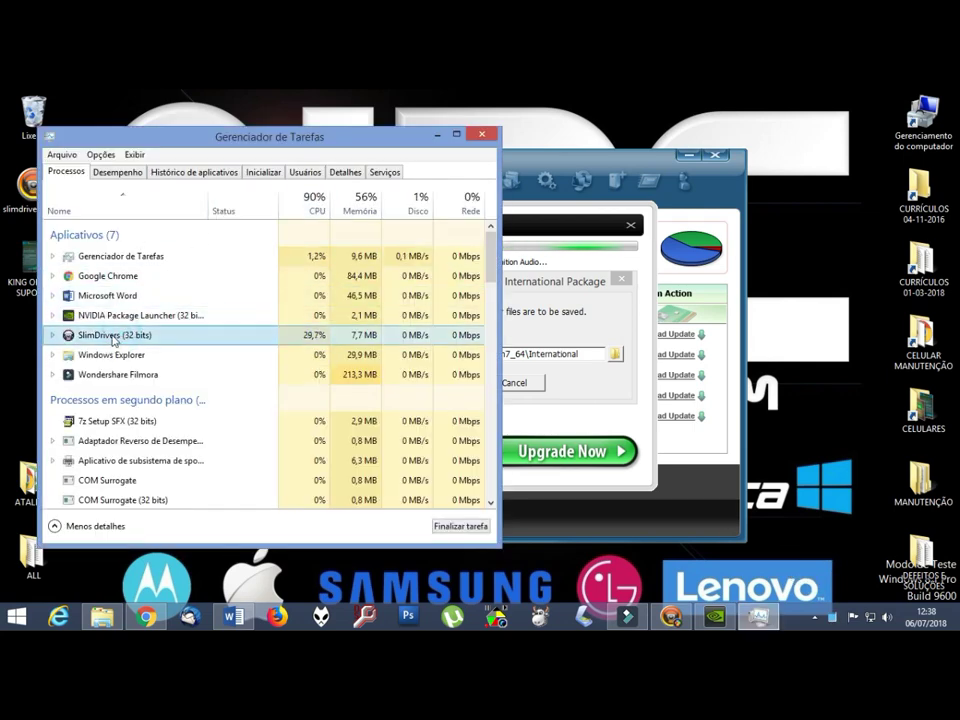
pyautogui.click(455, 528)
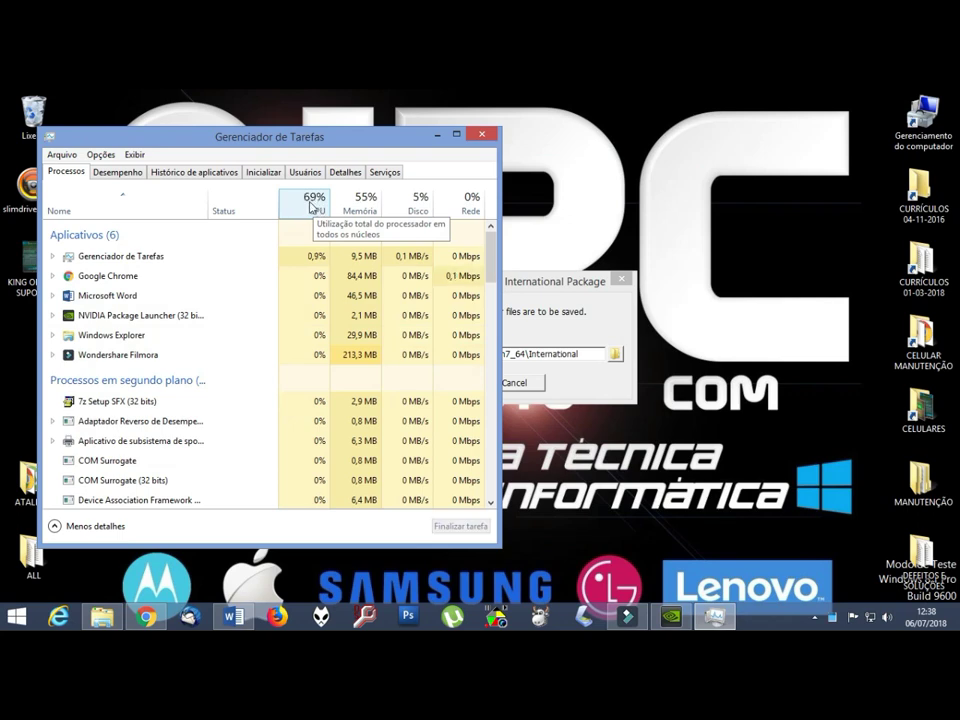
# Step: Extract the NVIDIA driver files to C:\NVIDIA\DisplayDriver\397.64\Win8_Win7_64\International and close the NVIDIA installer
pyautogui.click(437, 133)
pyautogui.moveTo(439, 294); pyautogui.dragTo(398, 192)
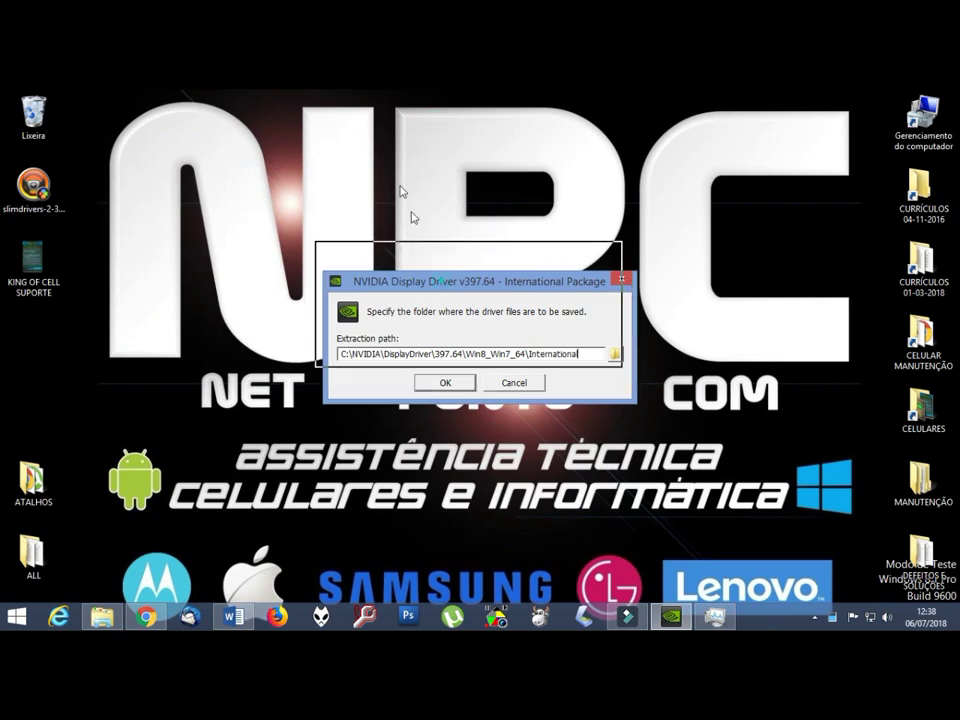
pyautogui.click(402, 286)
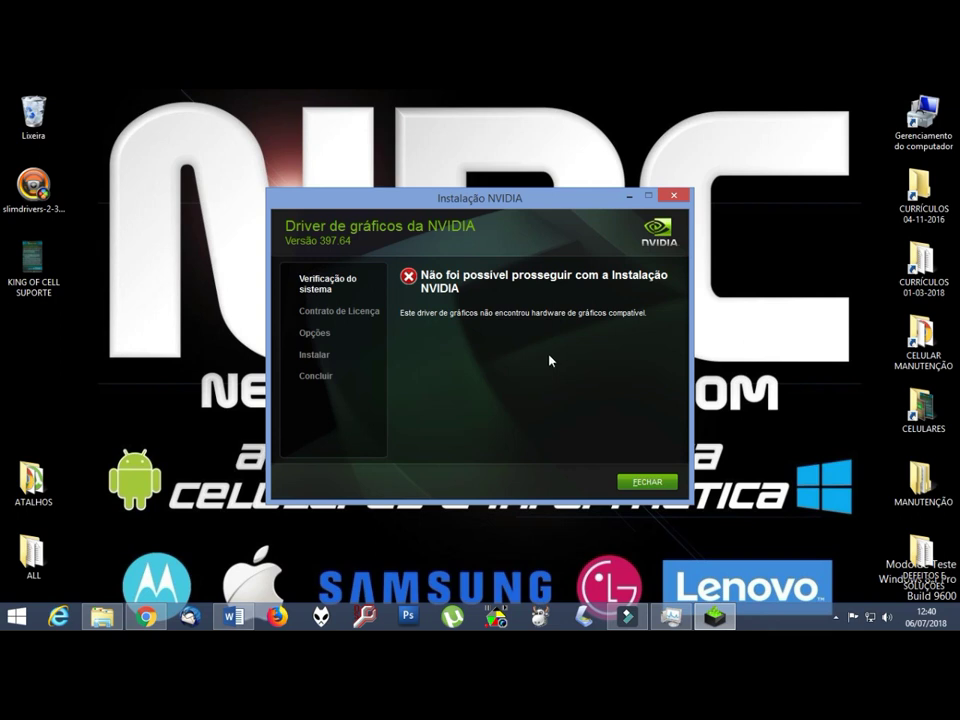
pyautogui.click(645, 483)
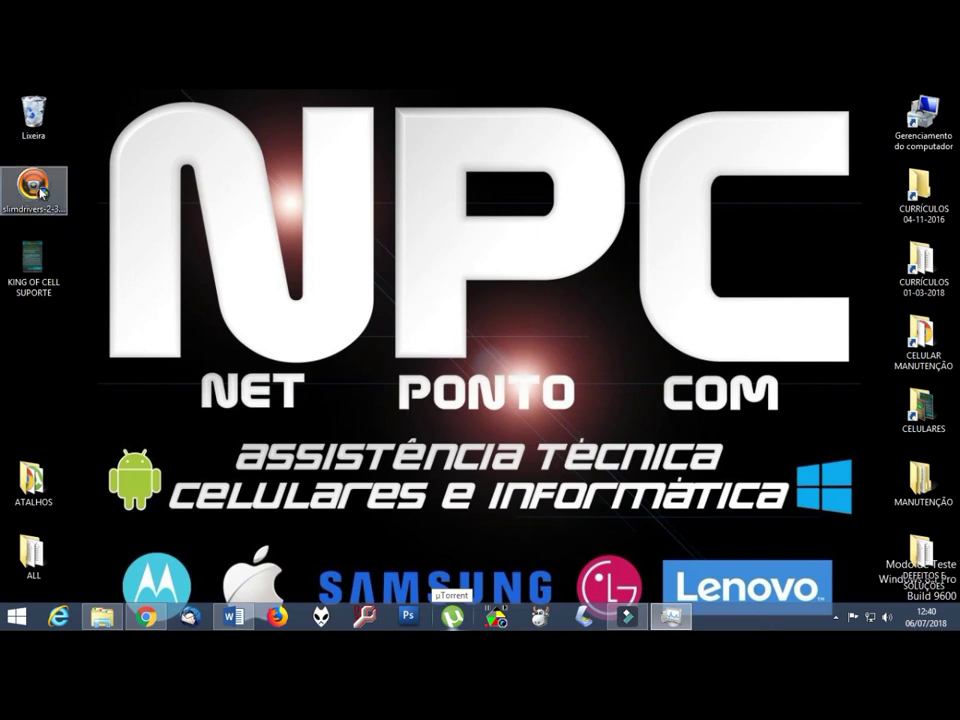
pyautogui.doubleClick(30, 480)
pyautogui.click(835, 617)
pyautogui.click(835, 617)
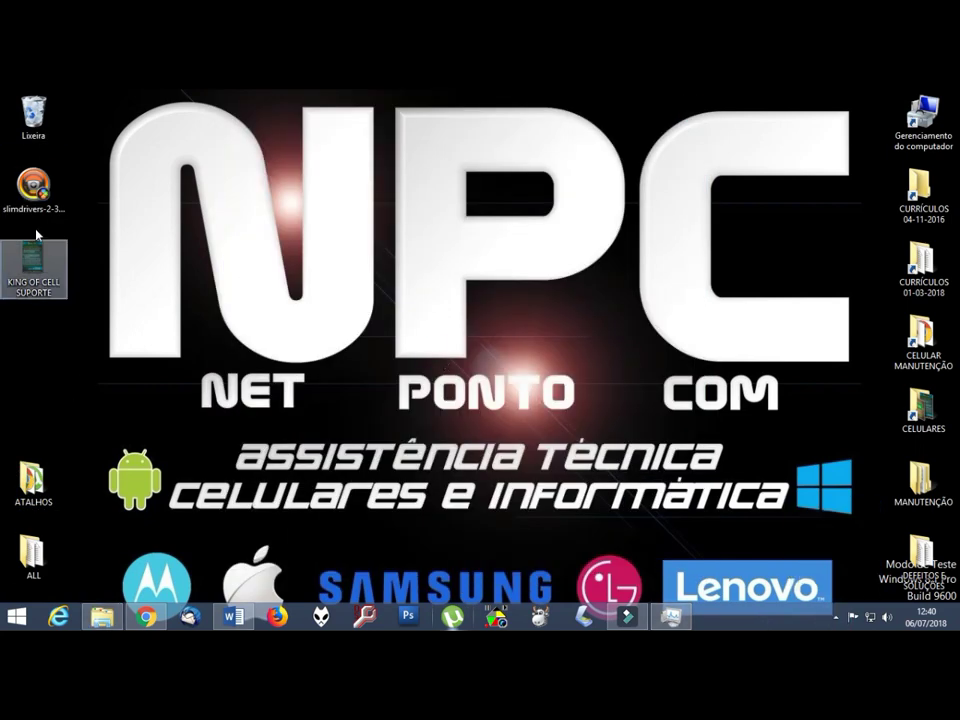
# Step: Create a desktop shortcut for SlimDrivers from its entry among the installed programs
pyautogui.click(20, 617)
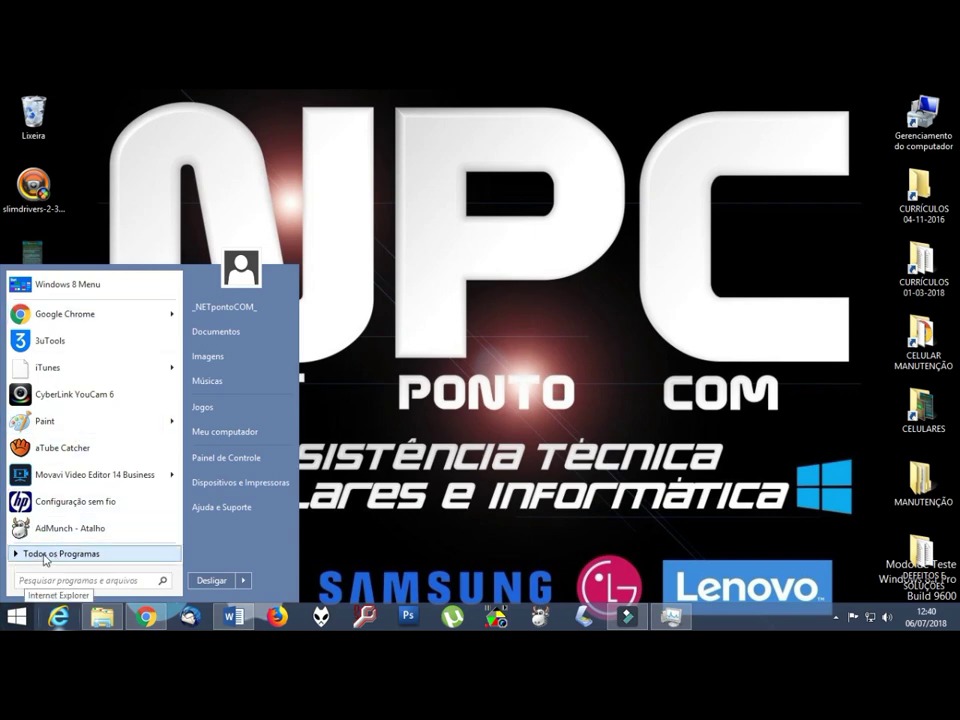
pyautogui.click(50, 553)
pyautogui.scroll(-15, 62, 497)
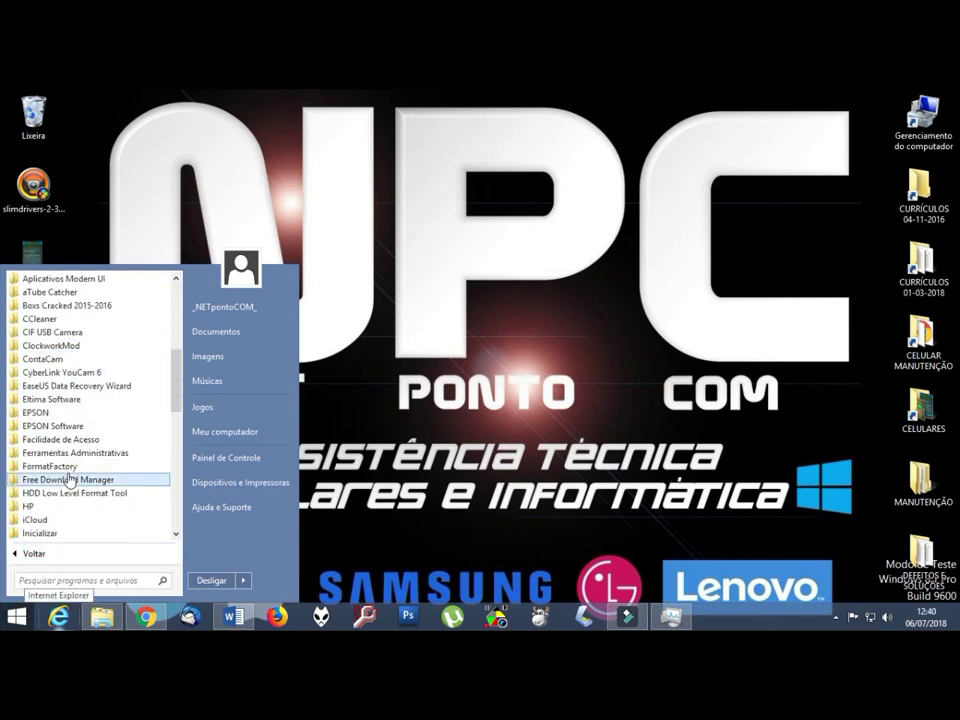
pyautogui.scroll(-3, 78, 490)
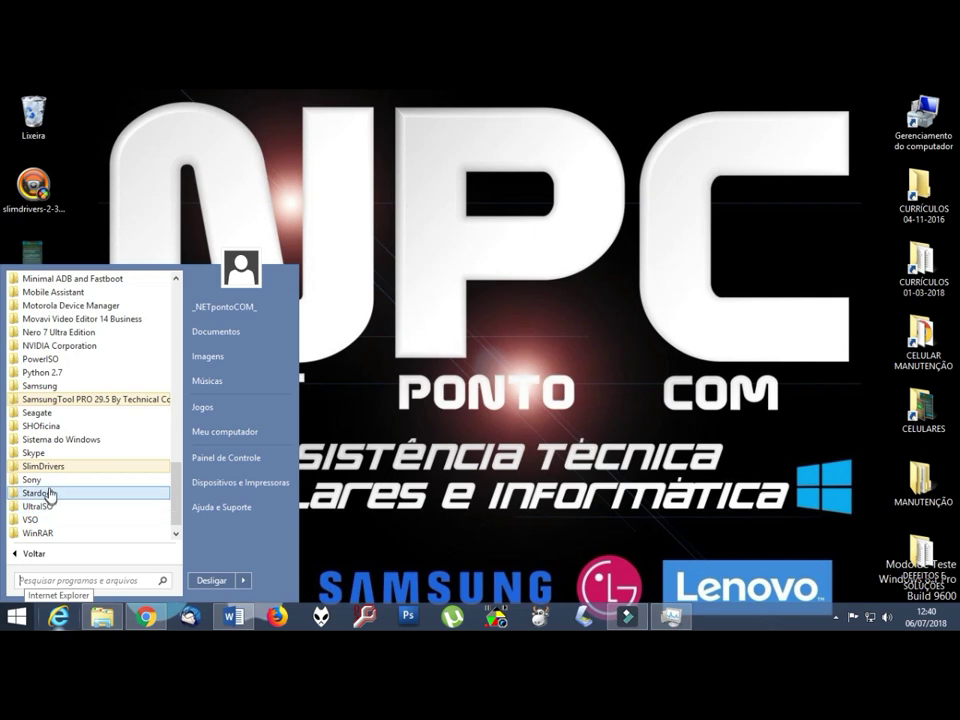
pyautogui.click(45, 466)
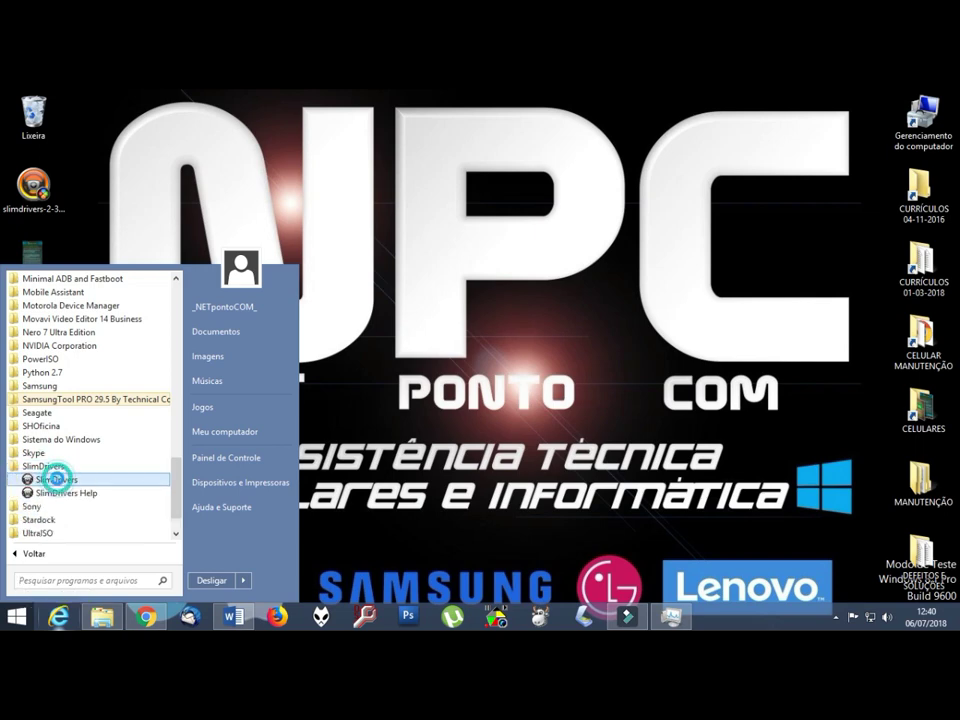
pyautogui.rightClick(60, 479)
pyautogui.moveTo(115, 410)
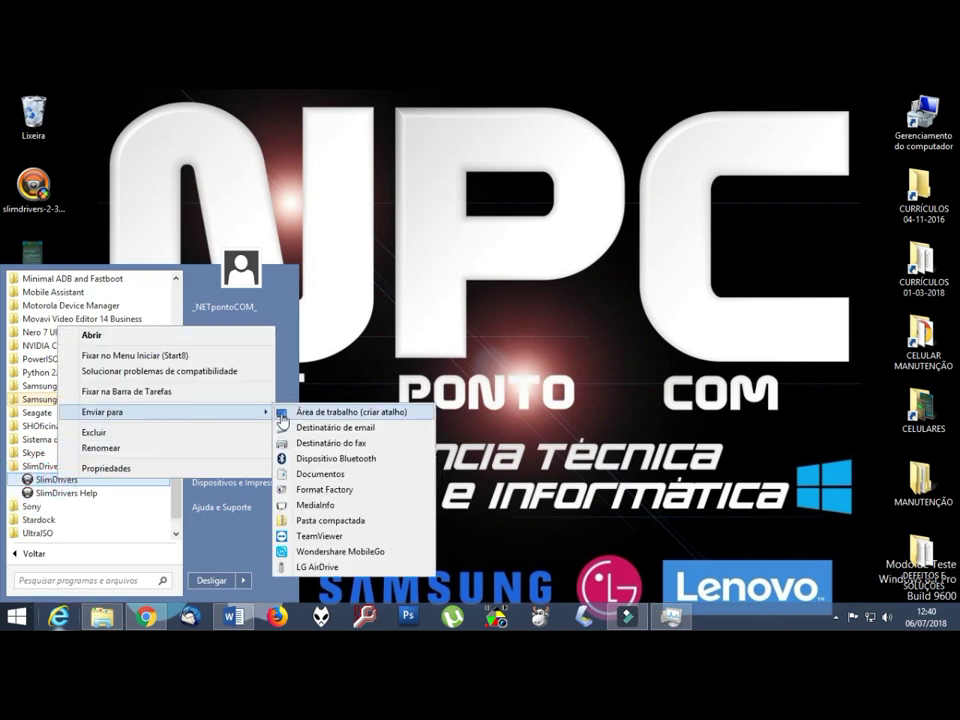
pyautogui.click(300, 412)
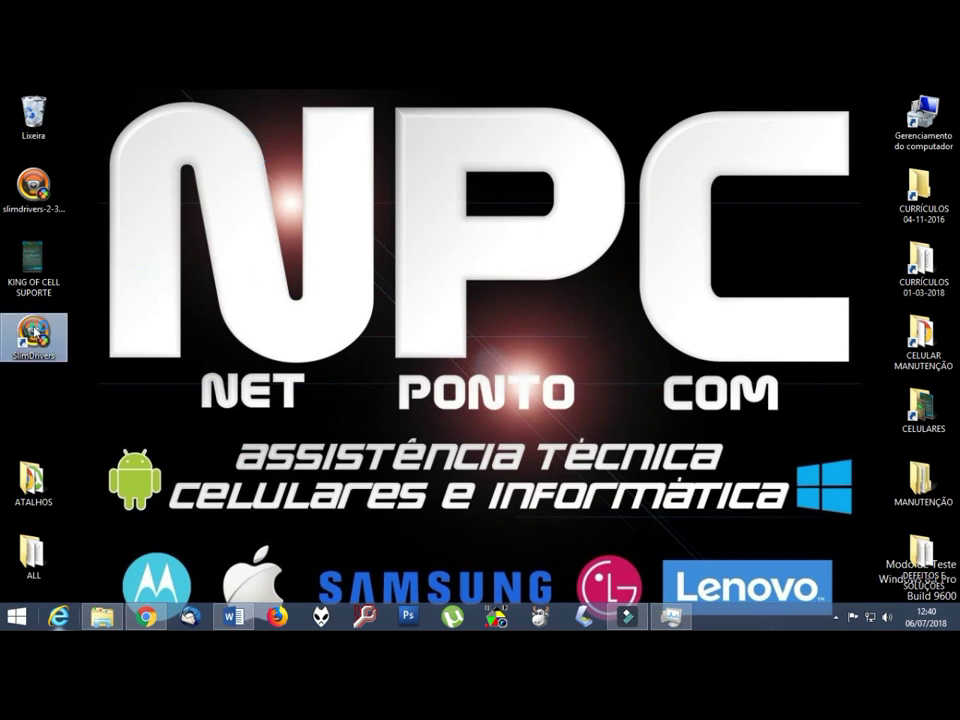
# Step: Open SlimDrivers and dismiss its rate-and-review pop-up, setting it not to show again
pyautogui.click(266, 276)
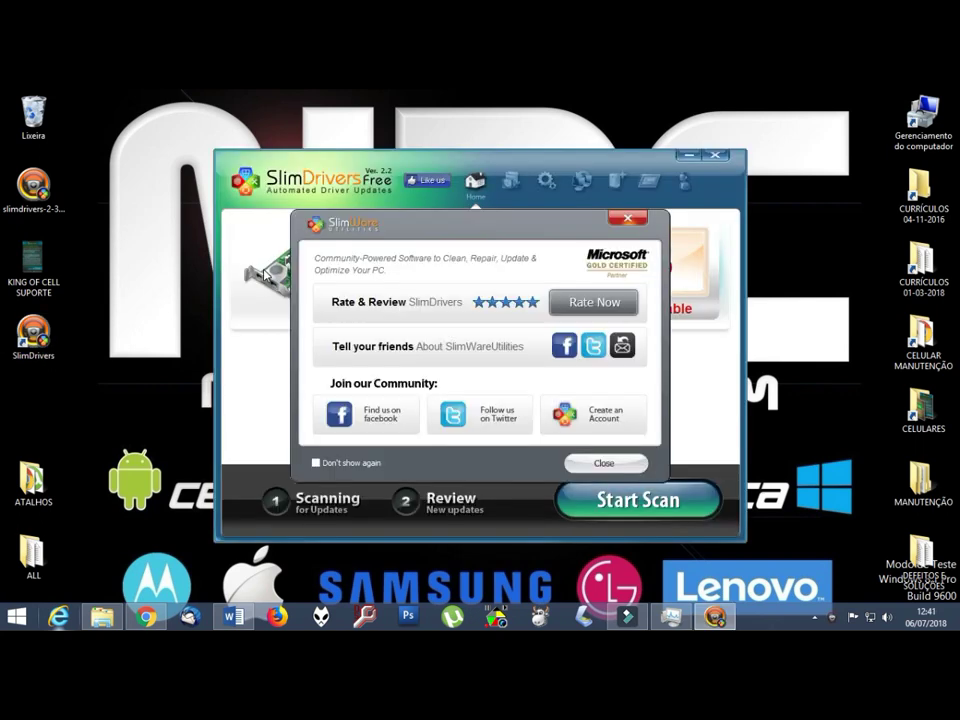
pyautogui.click(316, 463)
pyautogui.click(596, 466)
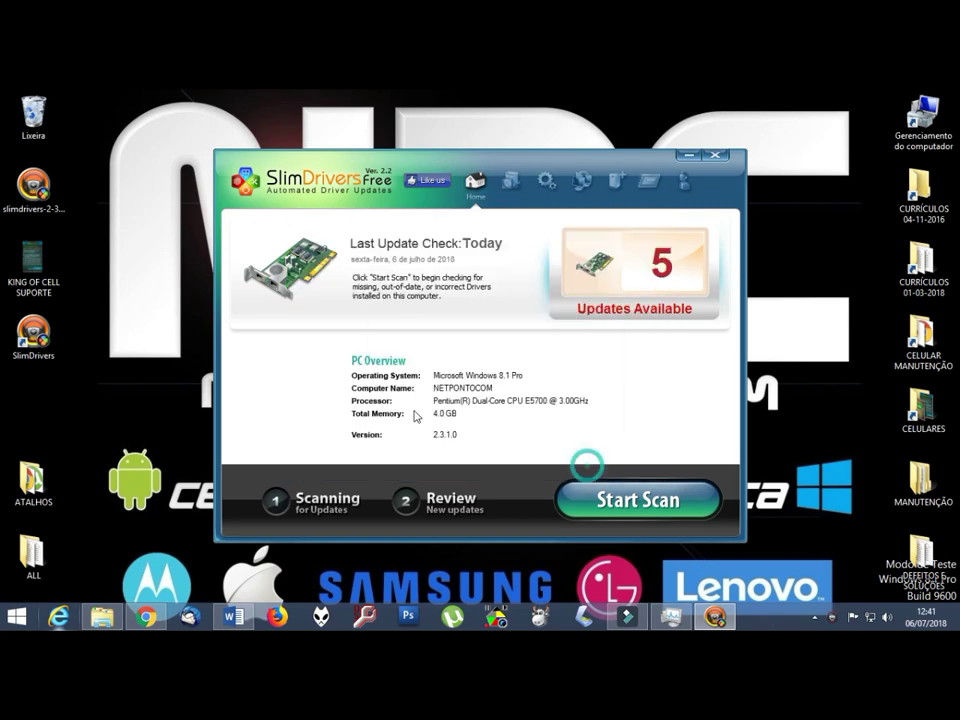
# Step: Scan again for driver updates, check the dates in the list, and exit SlimDrivers without downloading the remaining updates
pyautogui.click(620, 508)
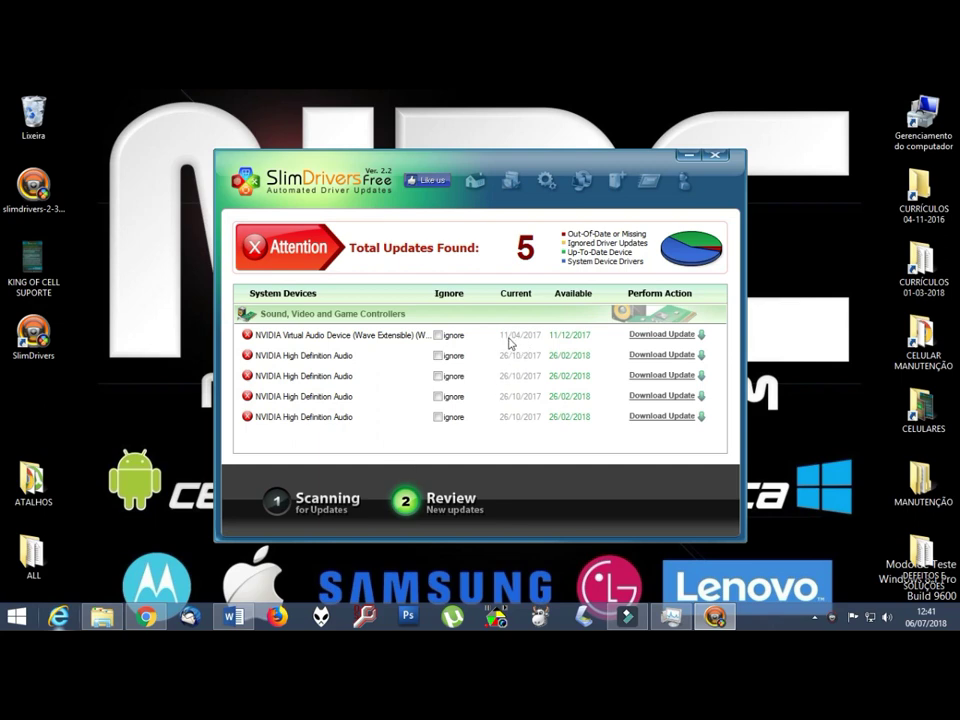
pyautogui.click(572, 340)
pyautogui.click(515, 352)
pyautogui.click(711, 157)
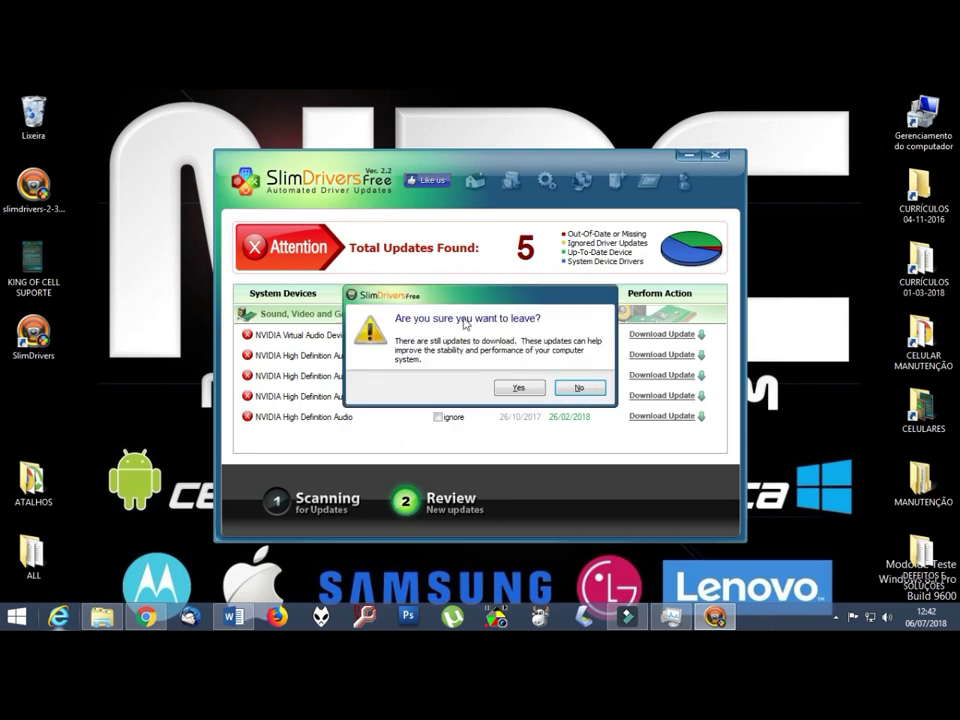
pyautogui.click(519, 388)
# Step: View the KING OF CELL SUPORTE image from the desktop and close it
pyautogui.doubleClick(32, 262)
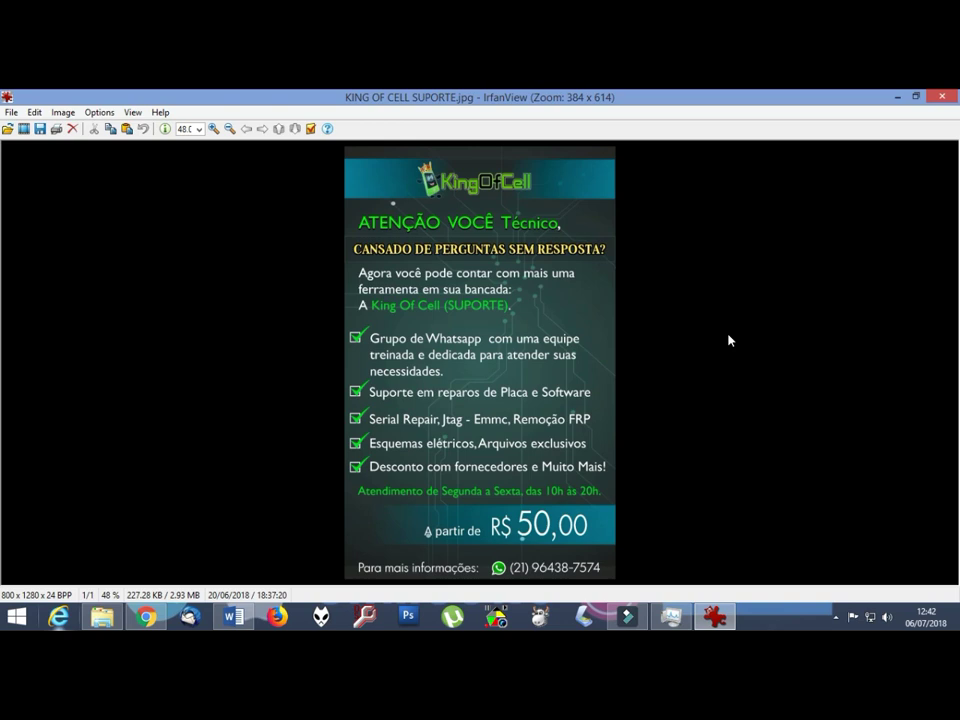
pyautogui.click(941, 96)
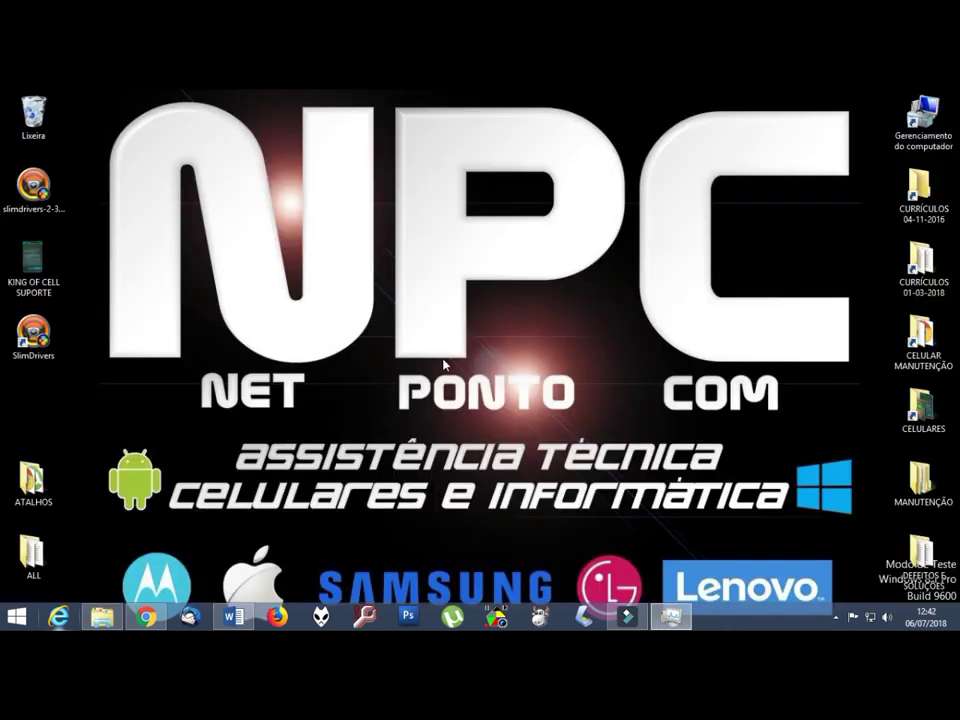